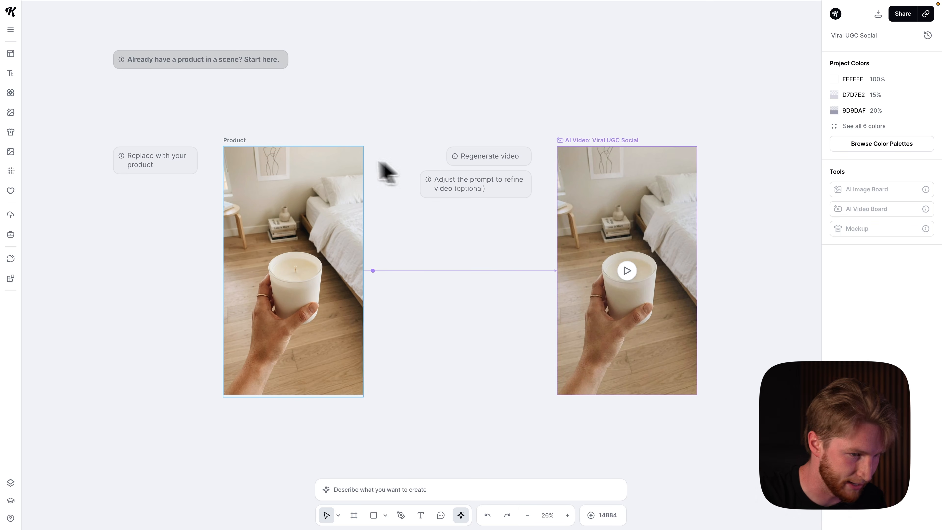
click(242, 150)
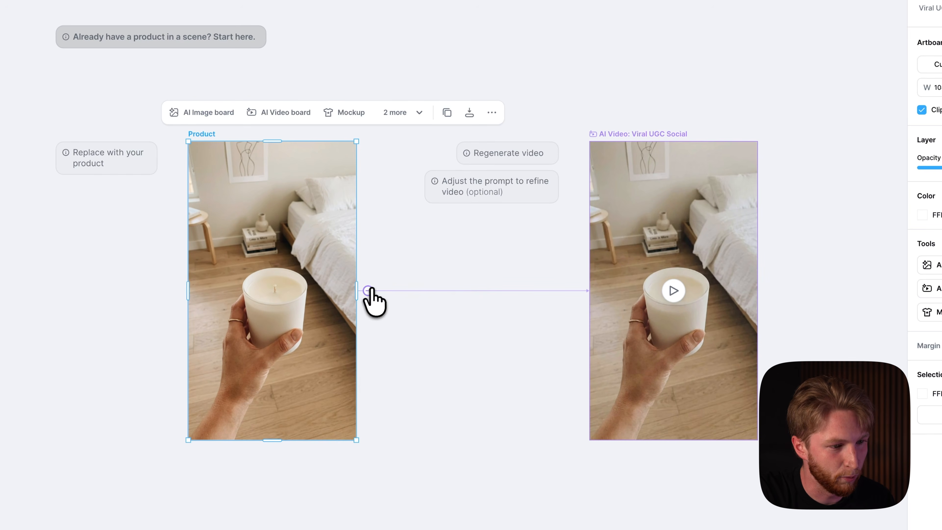
click(368, 290)
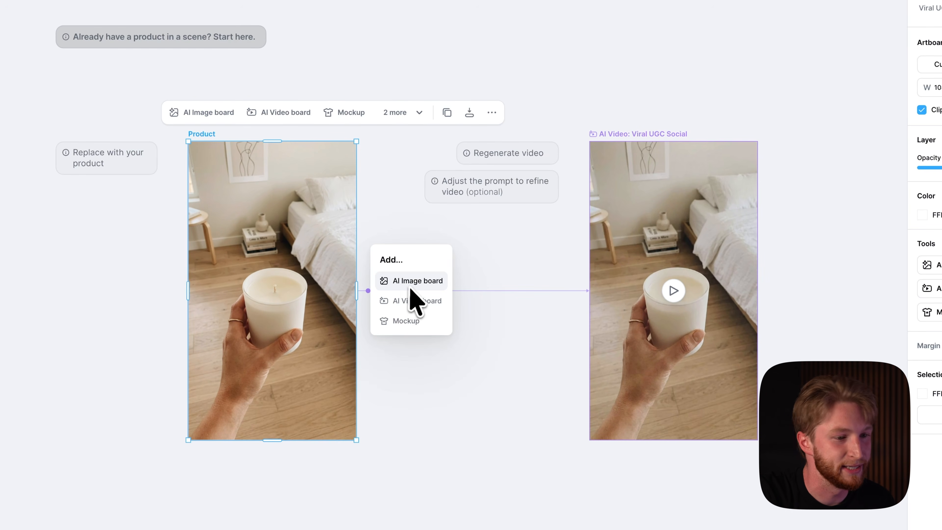
click(514, 320)
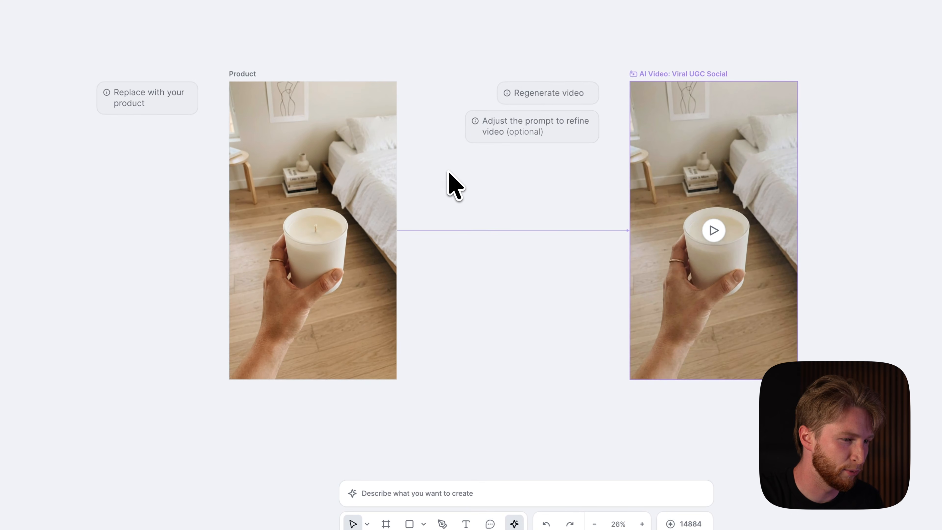
Replace the Product board's image with a candle photo dragged in from the Downloads folder.
drag(280, 516, 325, 254)
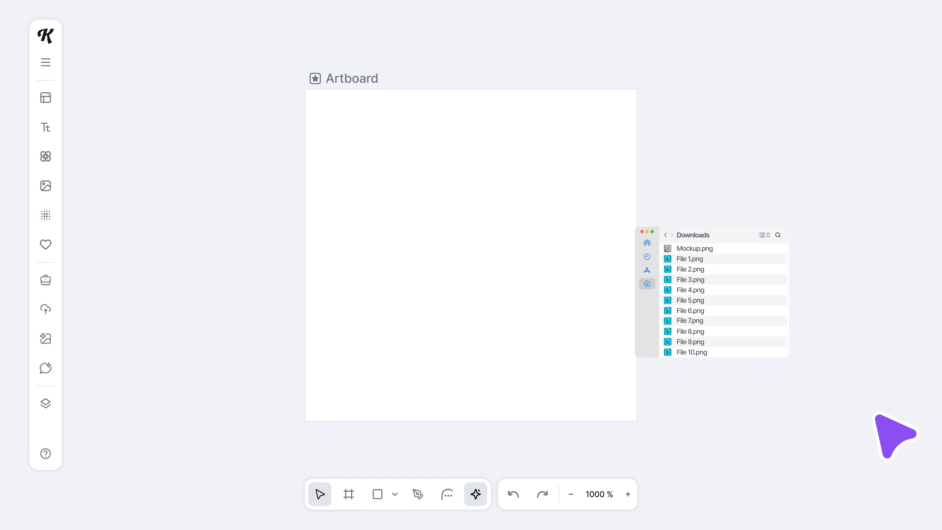
drag(717, 181, 375, 260)
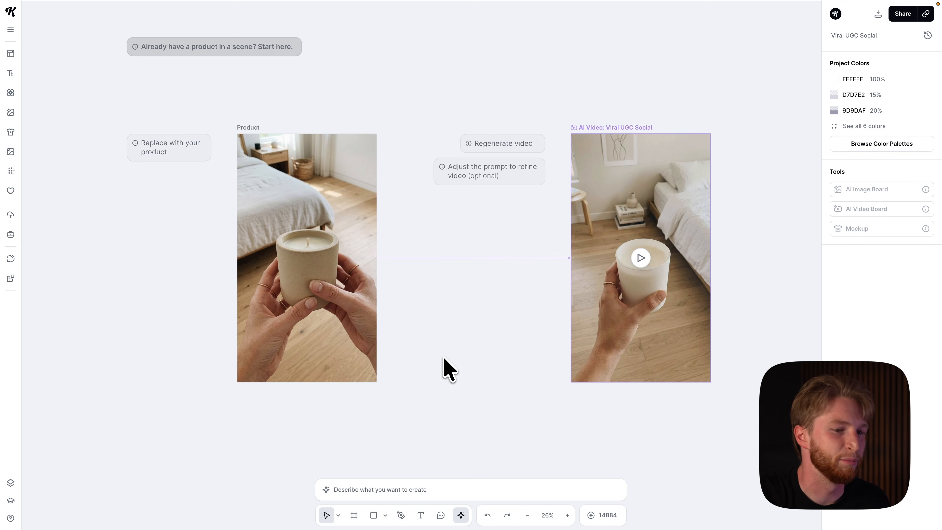
drag(481, 316, 463, 317)
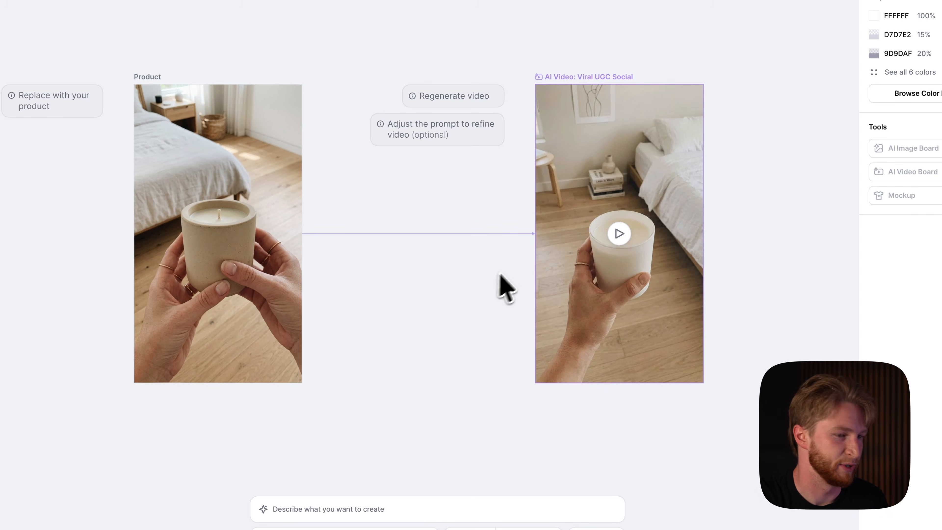
Regenerate the AI video board from the new product image.
scroll(641, 210, up, 2)
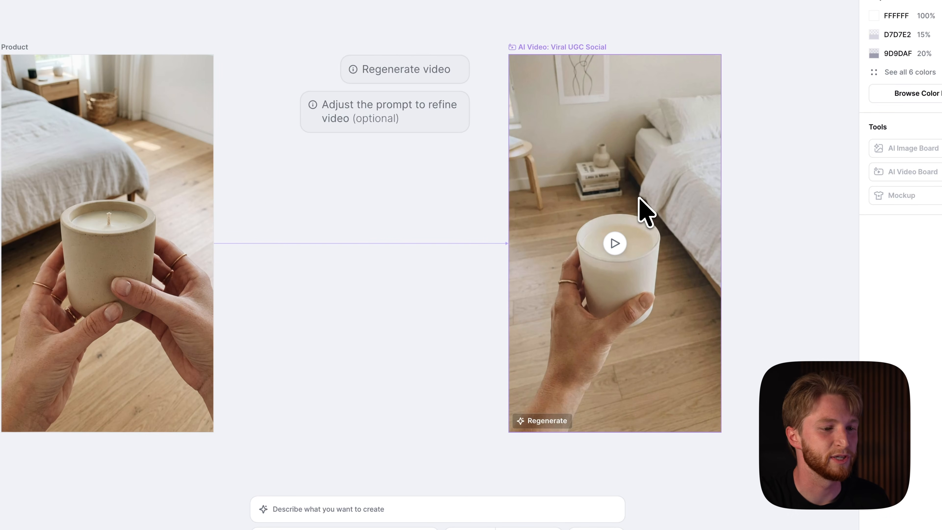
click(538, 421)
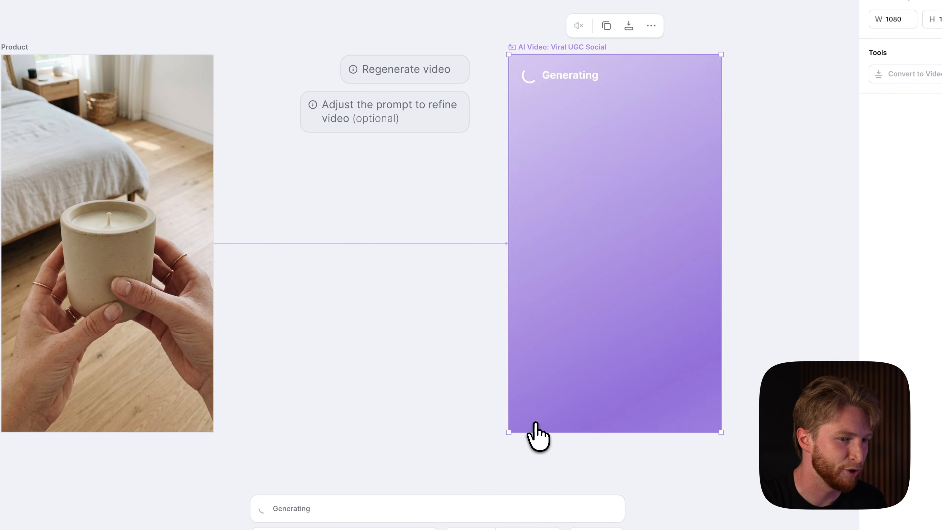
Move around the canvas to examine the Product in a Scene workflow and its boards.
scroll(538, 419, left, 1)
scroll(468, 332, down, 2)
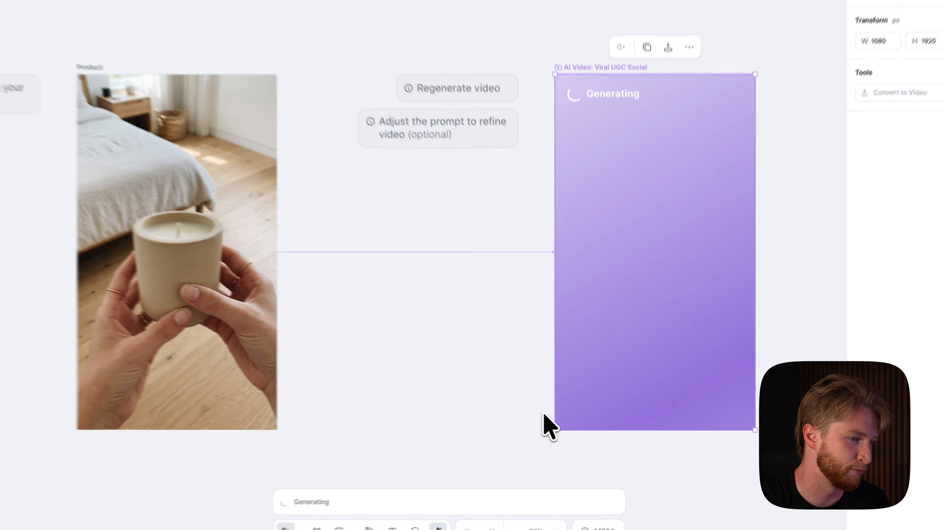
scroll(539, 337, right, 5)
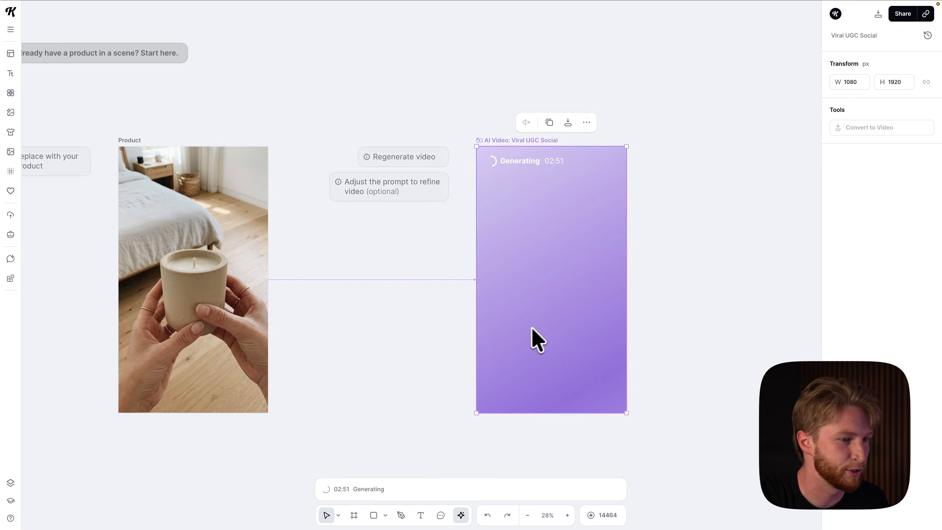
scroll(535, 337, right, 3)
scroll(543, 337, right, 6)
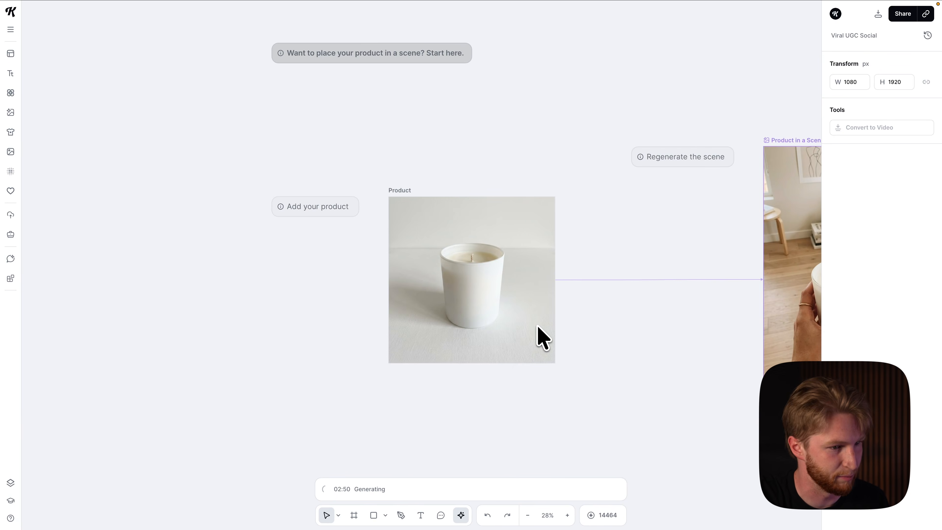
scroll(543, 338, down, 2)
scroll(586, 341, left, 6)
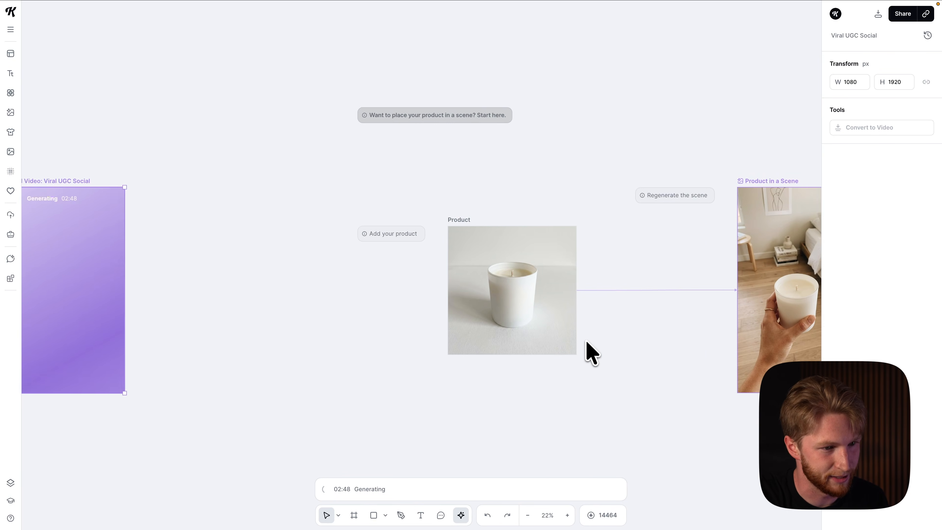
scroll(589, 345, down, 1)
drag(592, 346, 204, 319)
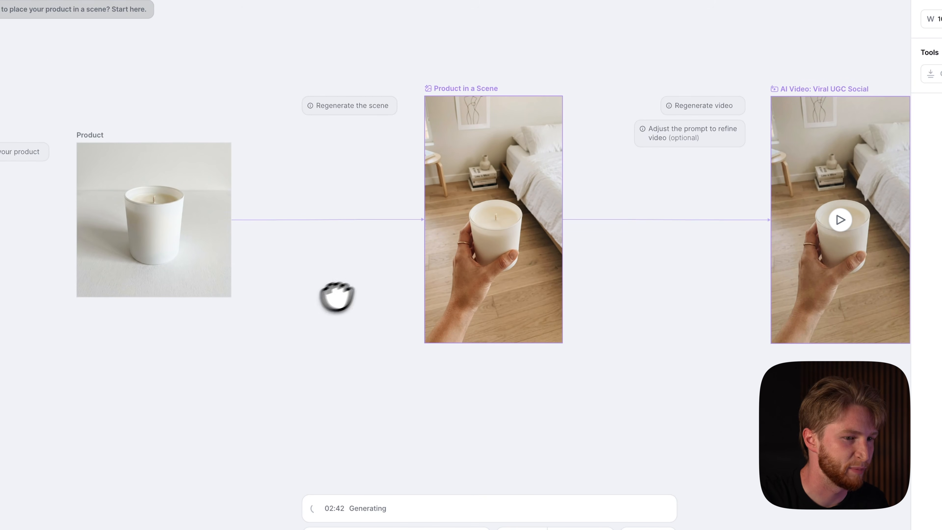
scroll(367, 284, down, 2)
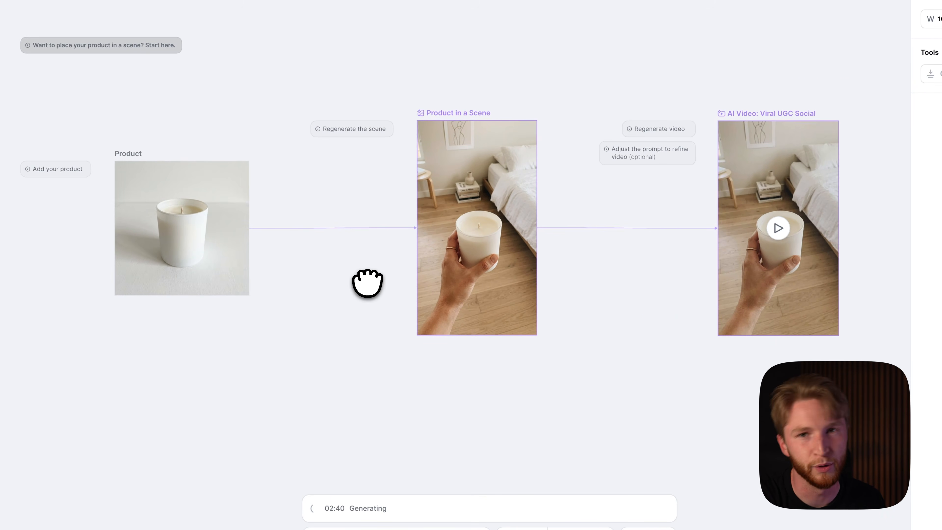
drag(371, 279, 349, 280)
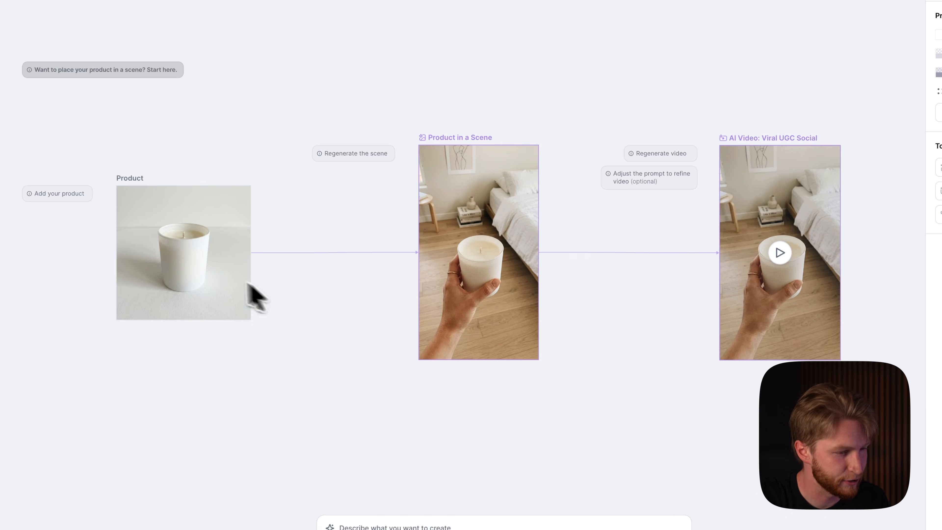
Select the new beige candle product and regenerate the Product in a Scene image.
click(211, 280)
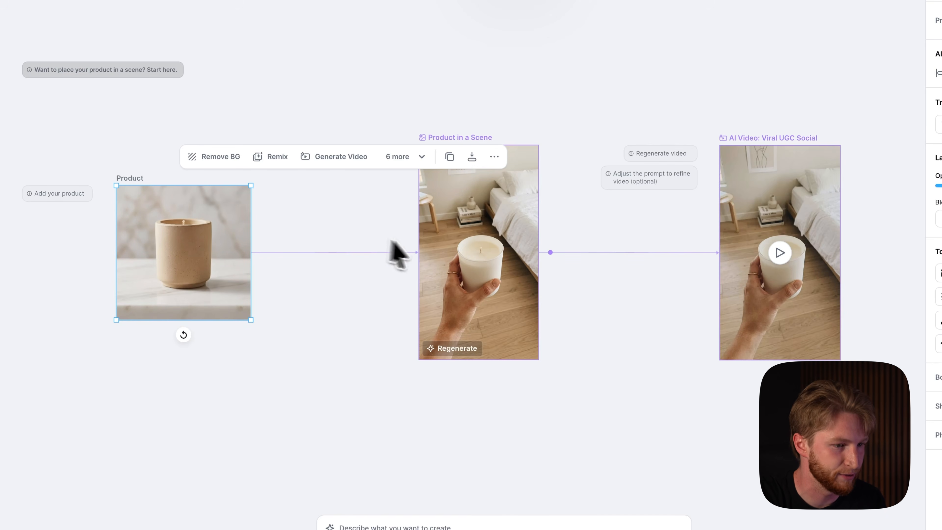
click(456, 348)
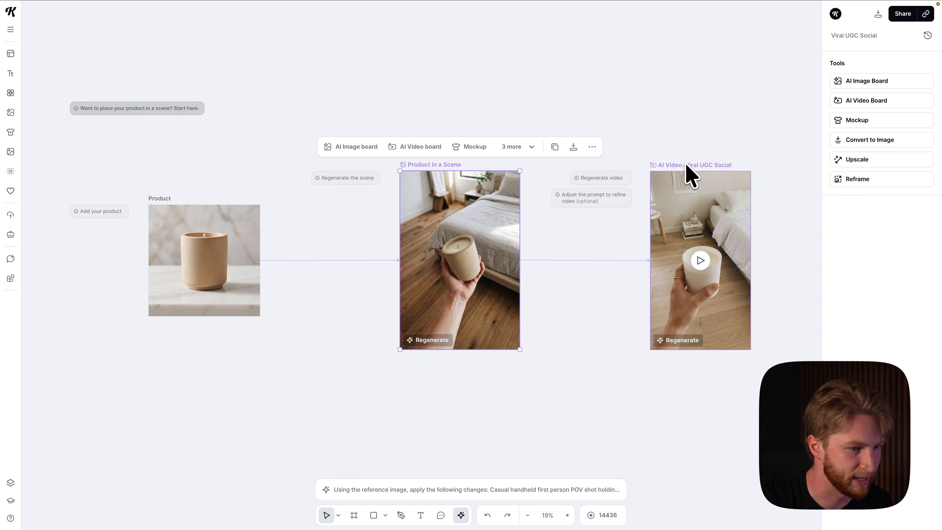
Review the AI video's prompt and its Seedance 2.0, 9:16, 12s and sound settings.
click(686, 165)
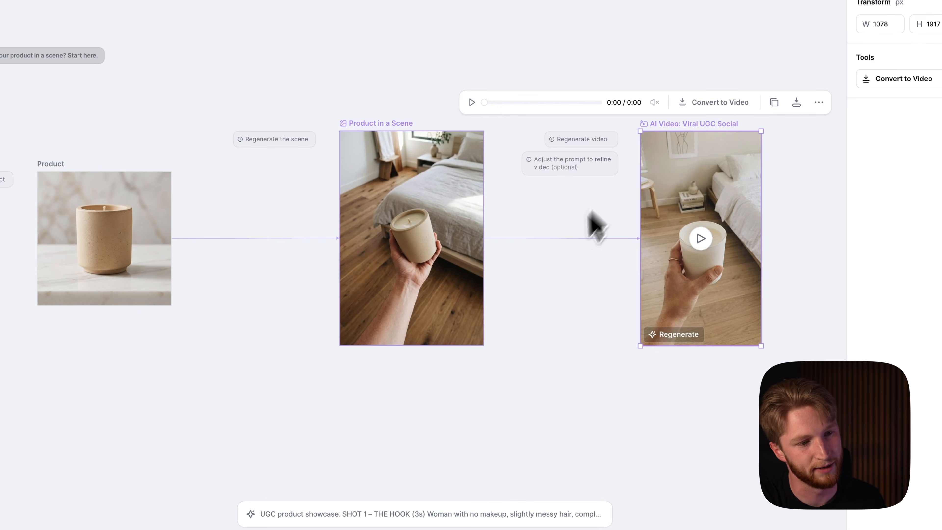
click(432, 512)
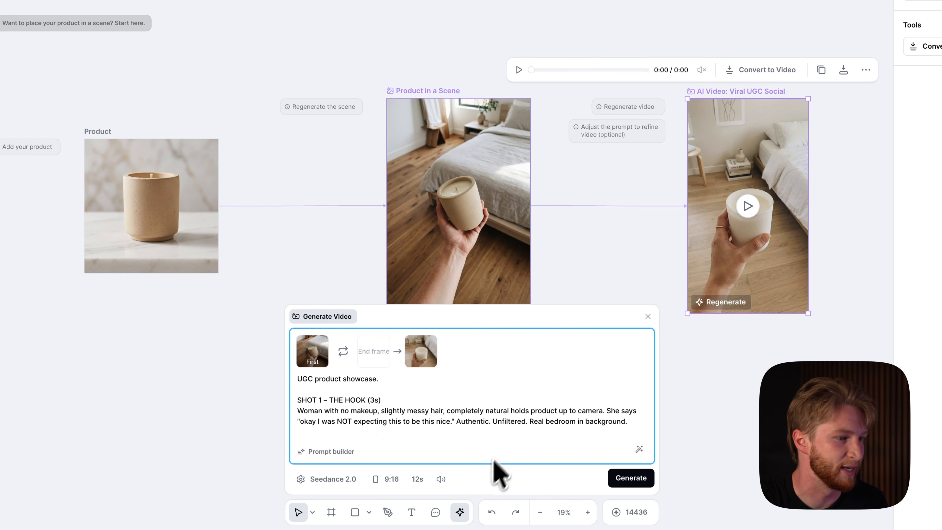
scroll(428, 404, down, 10)
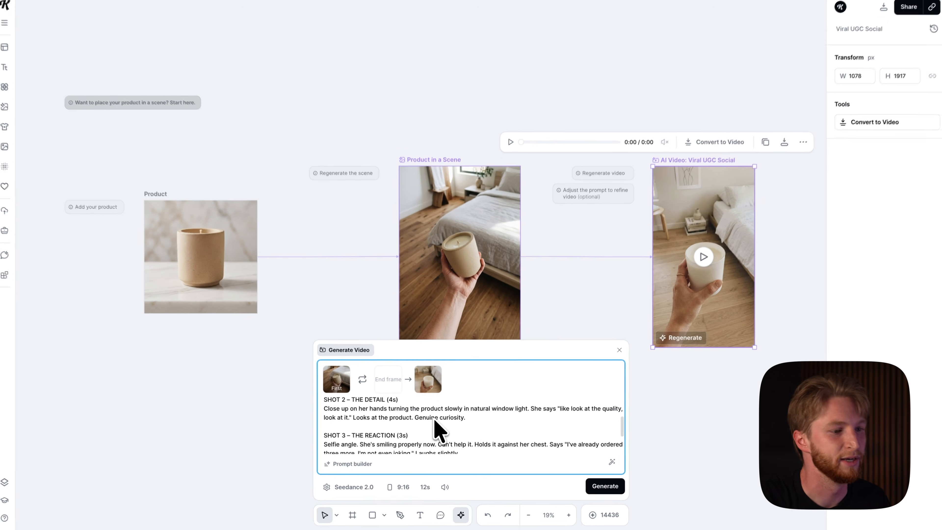
scroll(438, 432, up, 10)
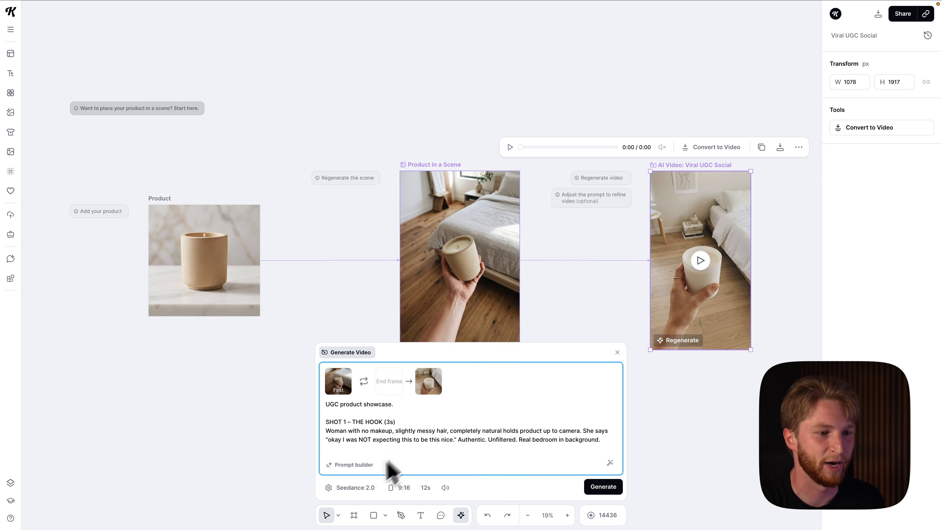
click(354, 487)
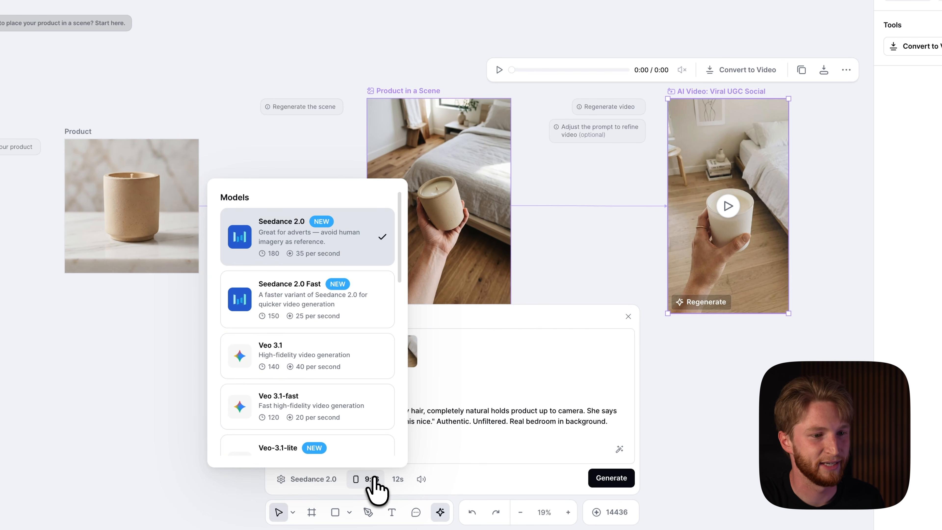
click(372, 479)
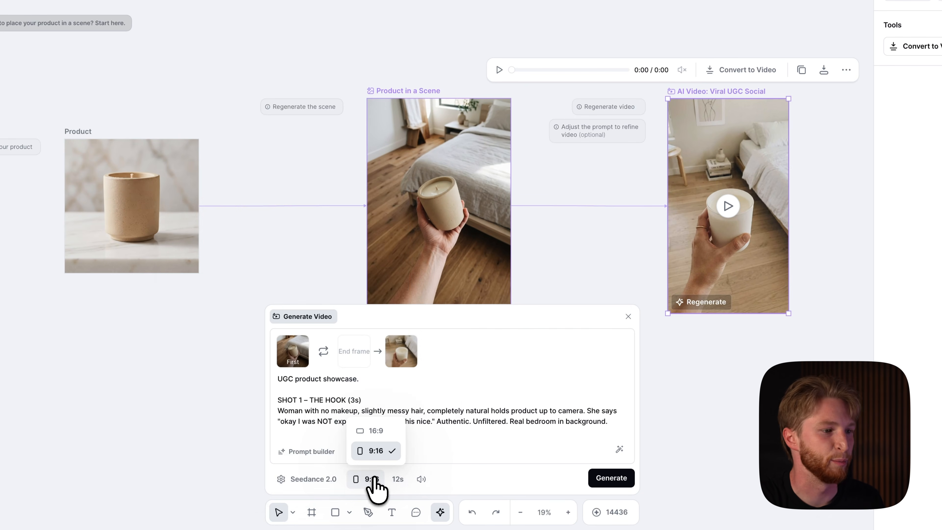
click(398, 479)
click(422, 480)
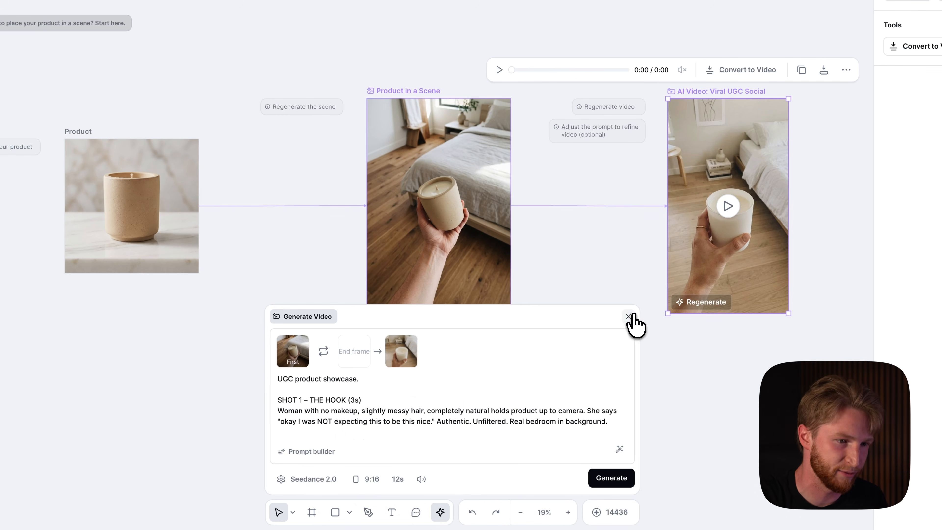
click(628, 317)
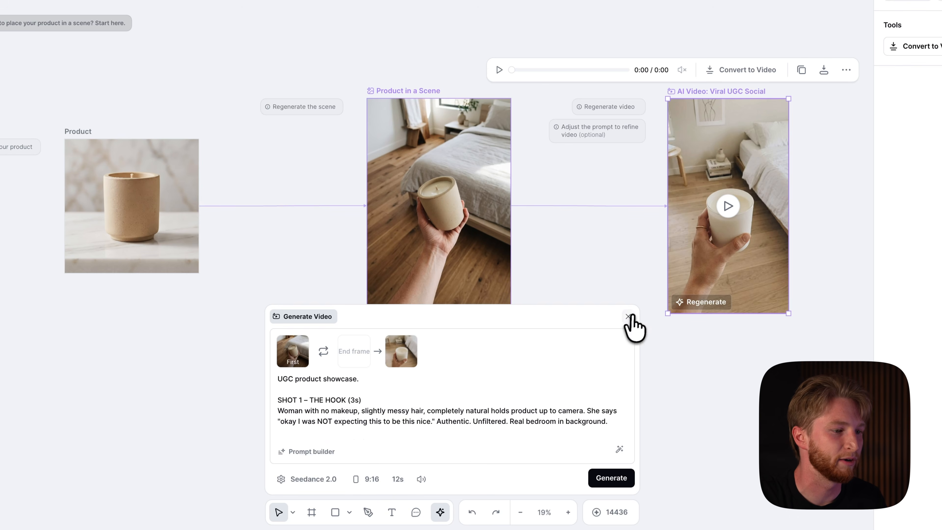
click(629, 316)
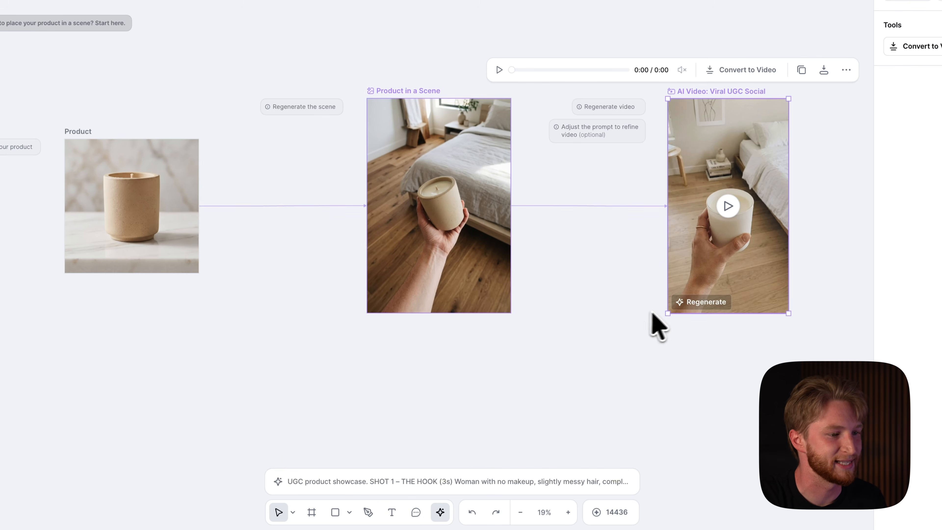
Regenerate the AI video from the new scene image.
click(700, 303)
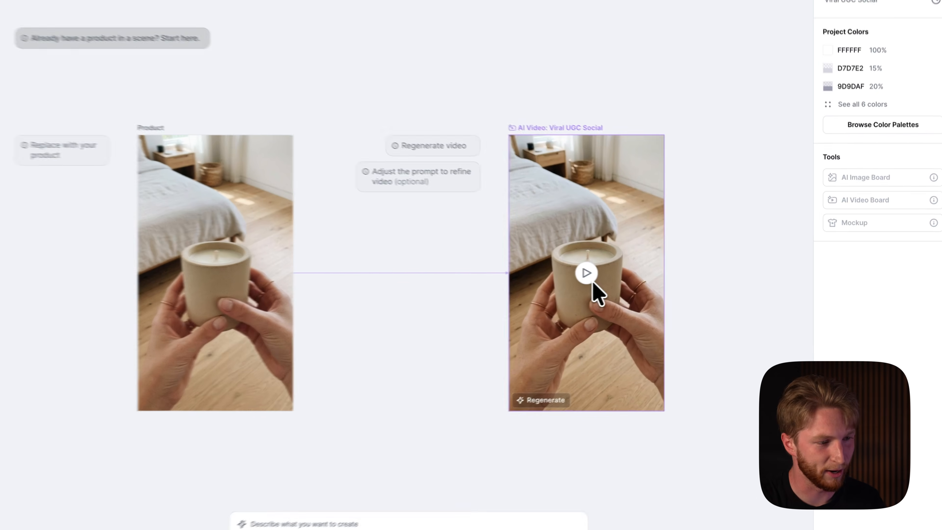
Play the generated AI video and open its quick export options for MP4.
click(629, 277)
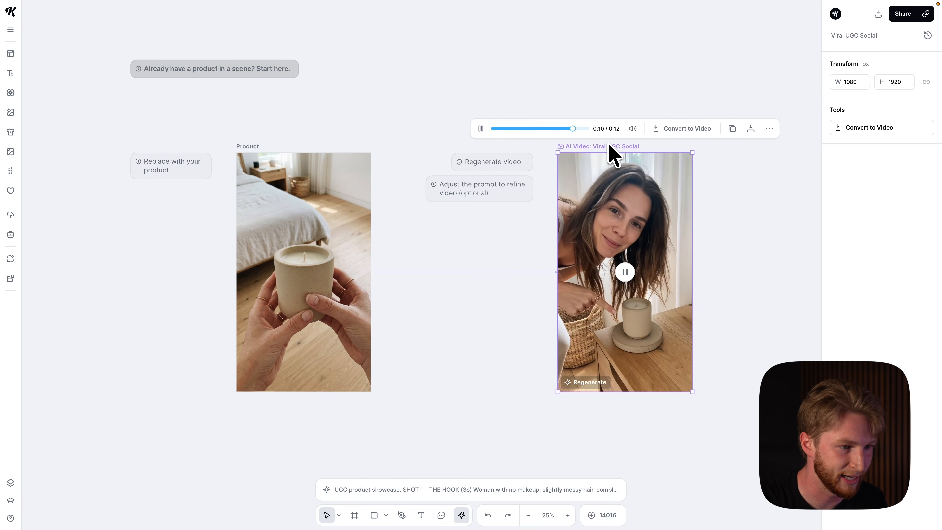
click(751, 128)
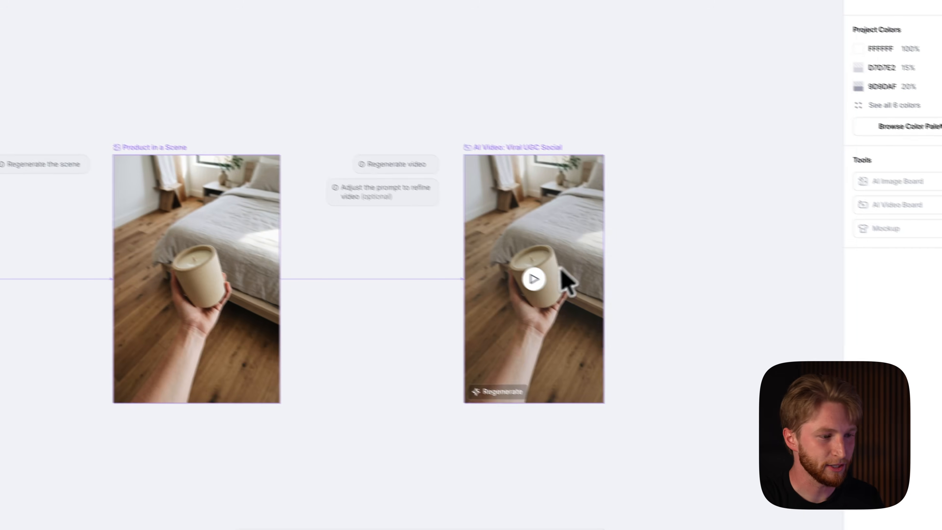
click(536, 280)
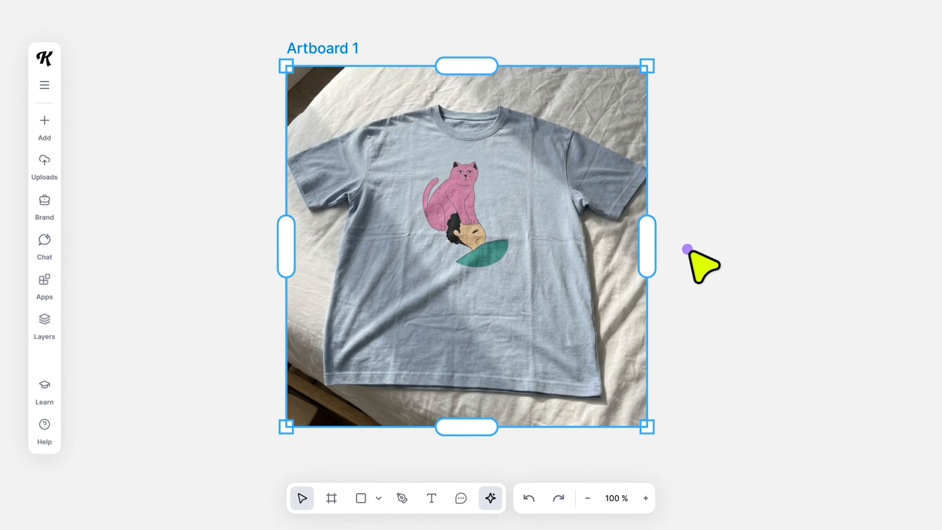
Add an AI Video Board linked to the T-shirt artboard and open its aspect ratio and model options.
click(687, 249)
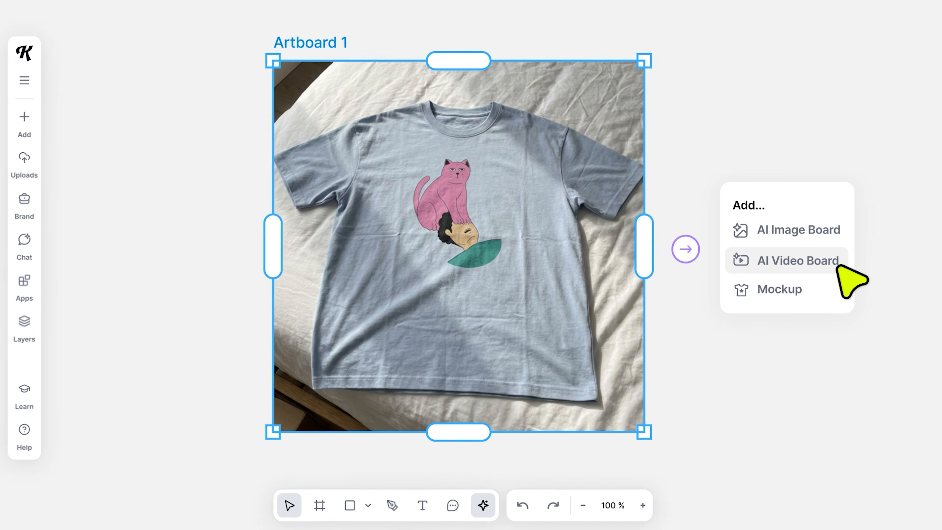
click(822, 264)
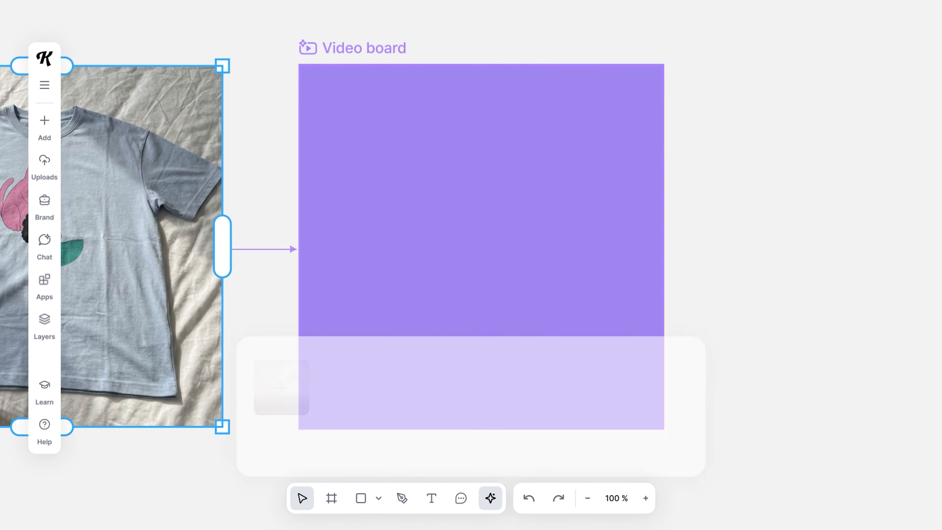
click(445, 444)
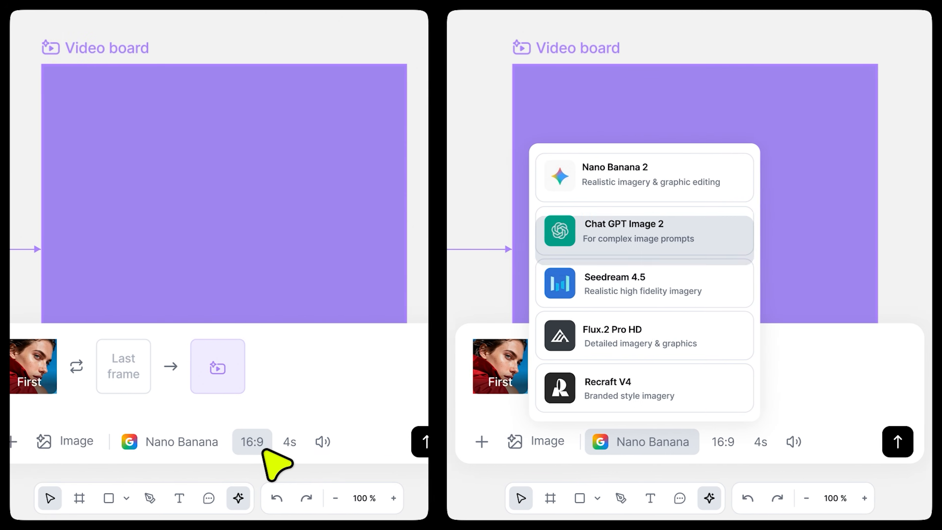
click(275, 442)
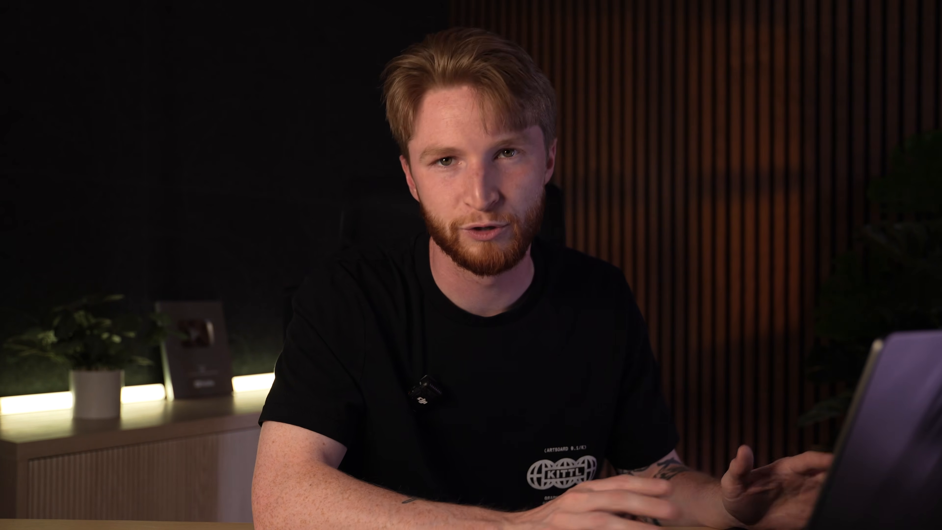
Browse the gallery of video workflow templates.
scroll(471, 265, down, 5)
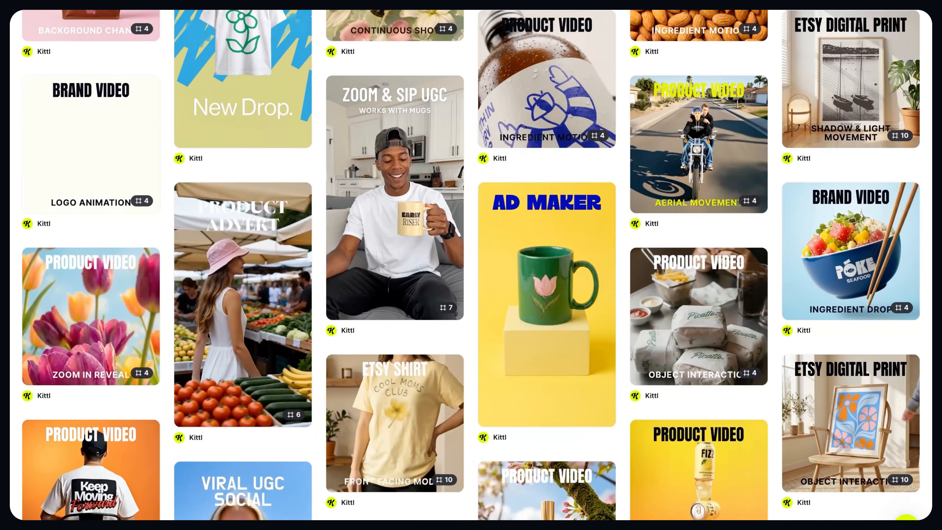
scroll(471, 265, down, 6)
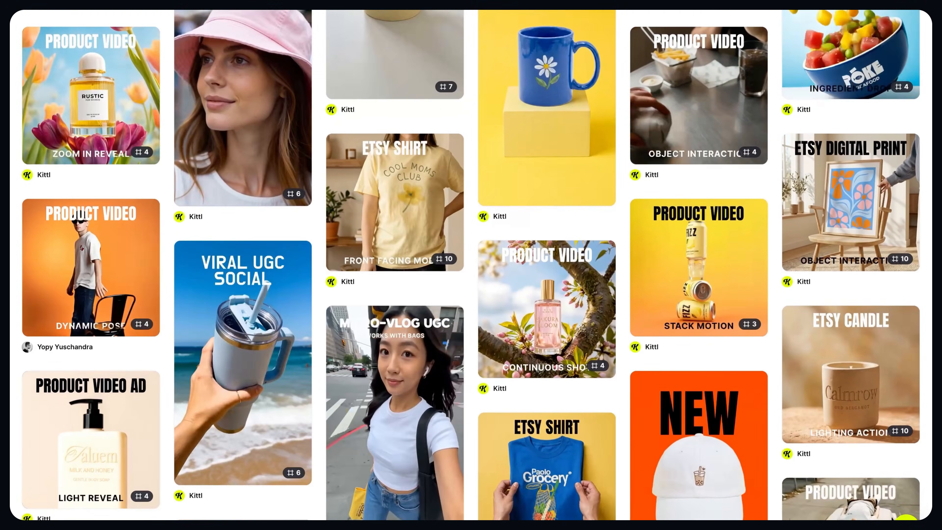
scroll(471, 265, down, 6)
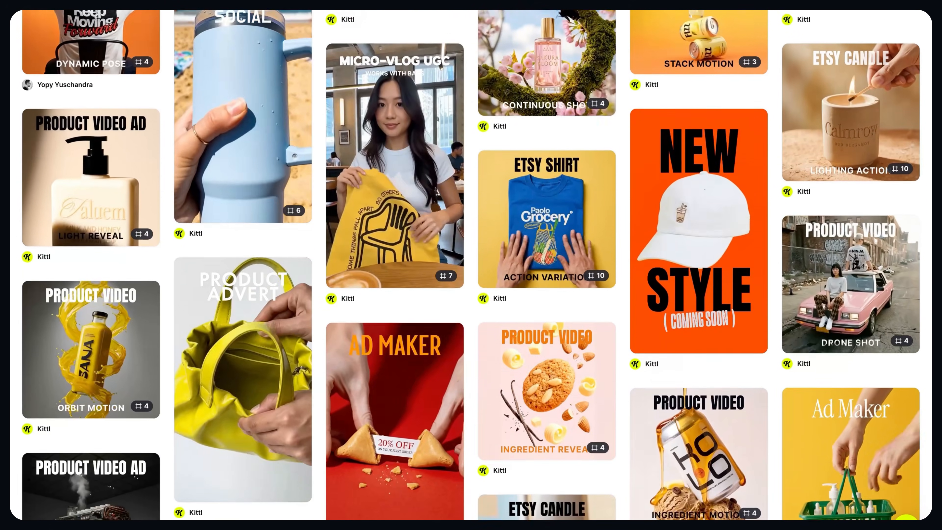